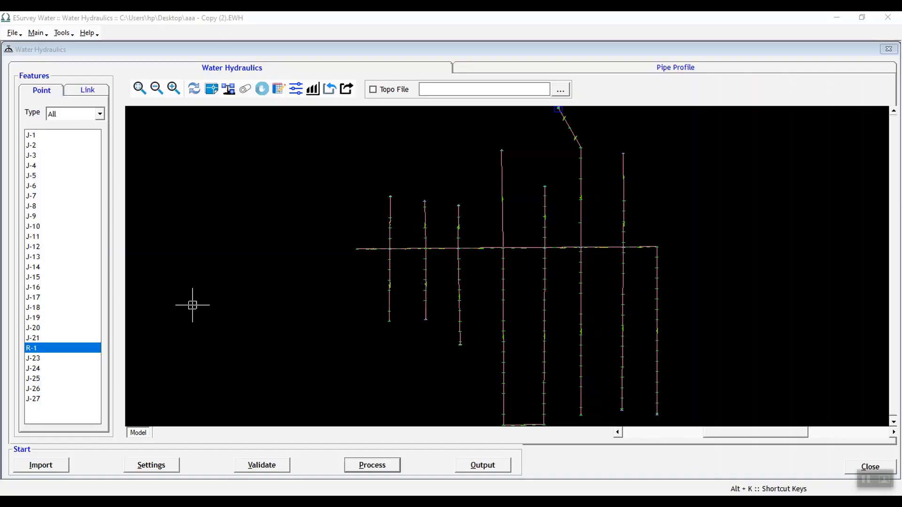
Check reservoir R-1's properties, then set diameter optimization demand type to Base.
right_click(39, 346)
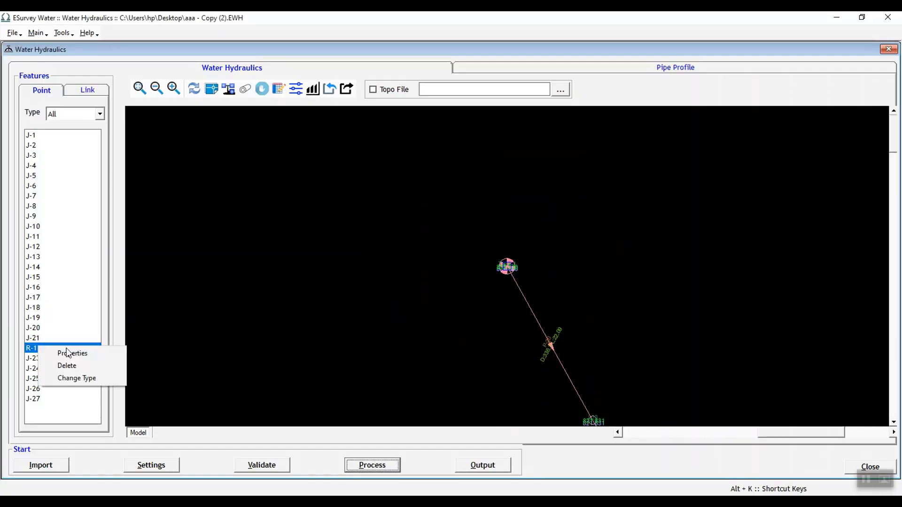
click(75, 353)
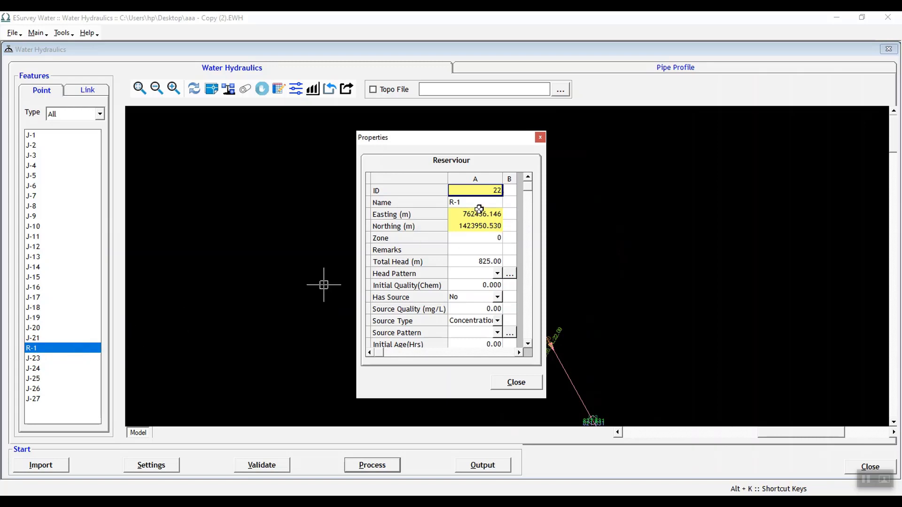
scroll(477, 227, down, 2)
scroll(477, 238, down, 1)
scroll(477, 238, down, 1)
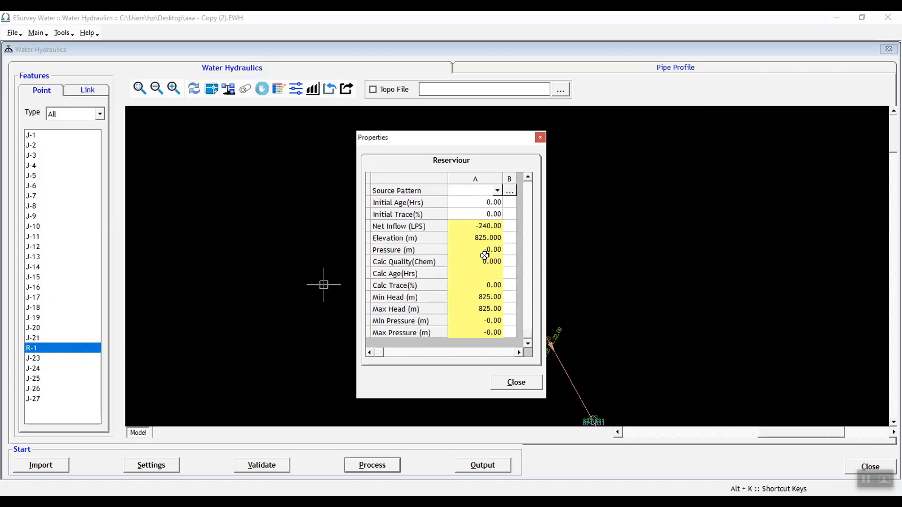
scroll(485, 255, up, 2)
scroll(485, 256, up, 1)
scroll(485, 255, up, 1)
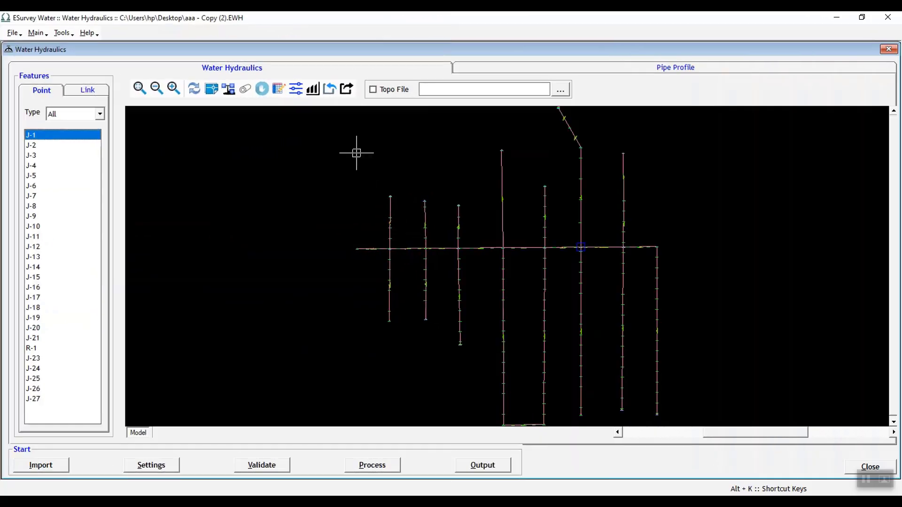
click(318, 92)
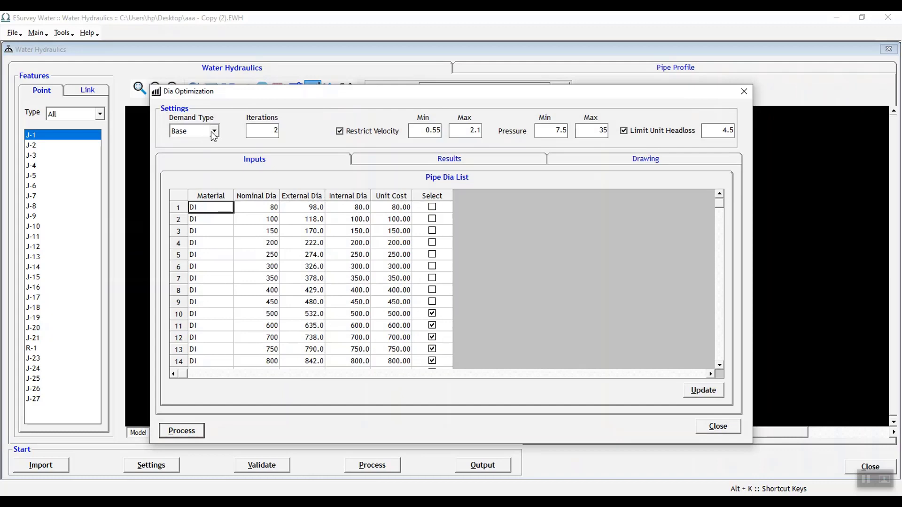
click(213, 131)
click(205, 147)
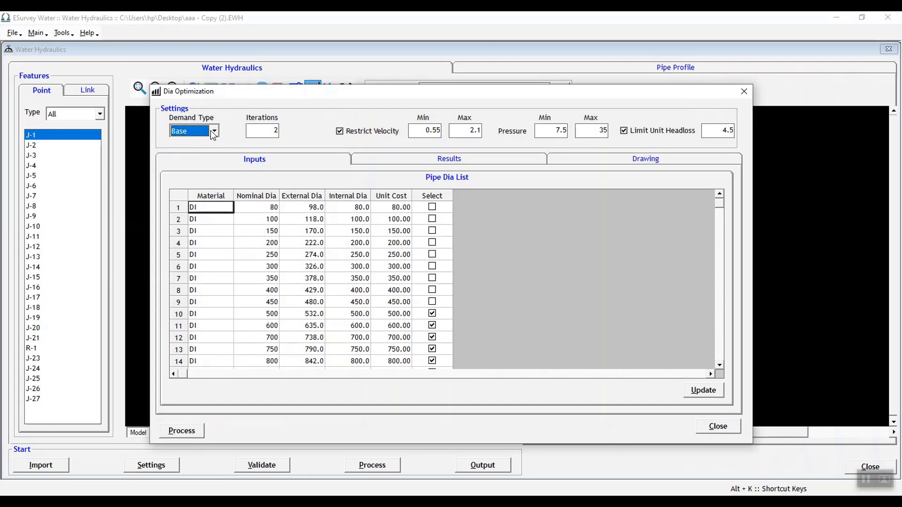
Set 2 iterations, velocity 0.55–2.1, pressure 7.5–35 and unit headloss limit 4.5.
double_click(274, 130)
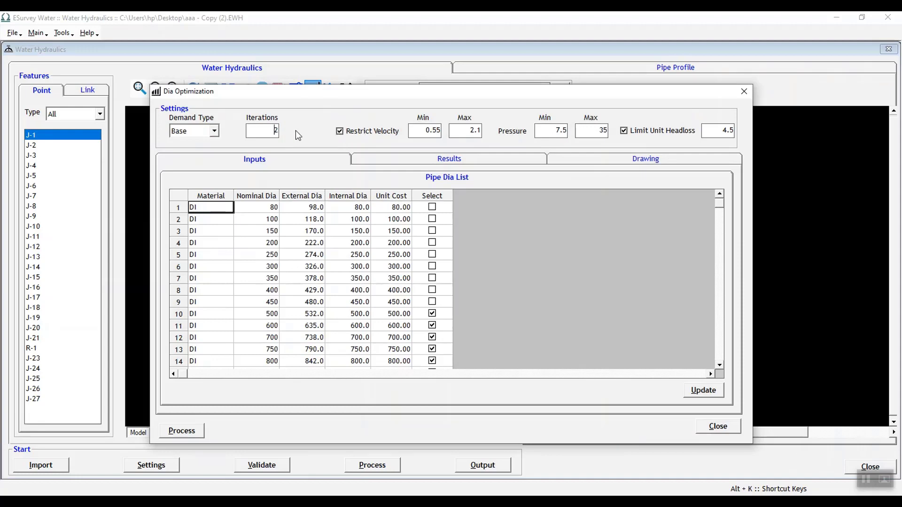
click(428, 128)
click(342, 134)
drag(710, 129, 740, 134)
click(723, 135)
click(629, 134)
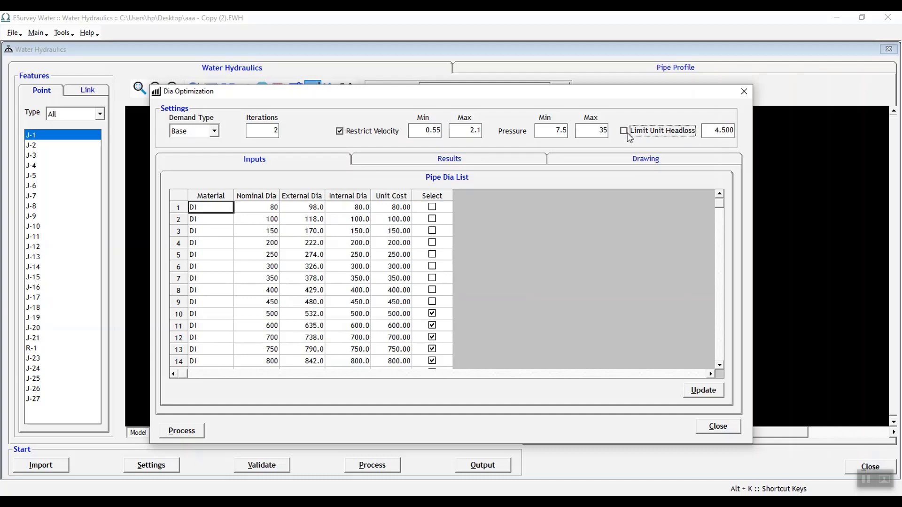
click(629, 134)
scroll(439, 209, down, 1)
scroll(433, 209, down, 2)
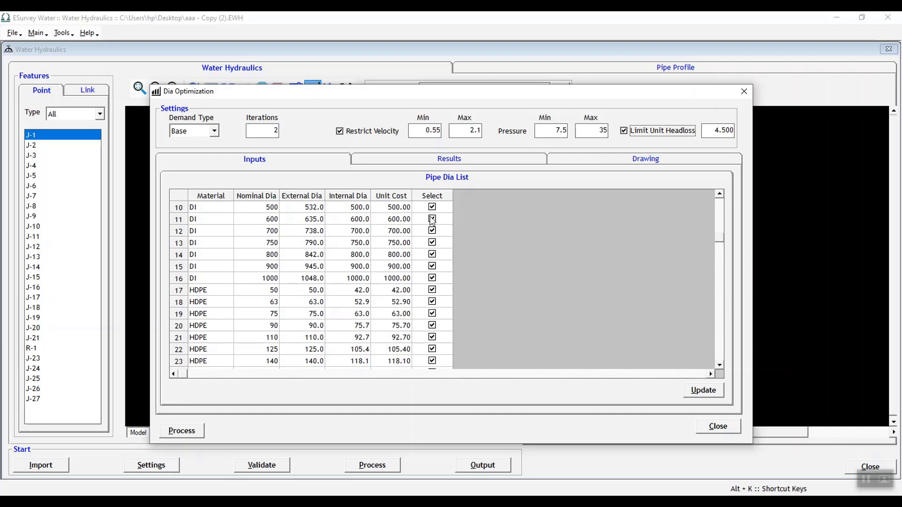
Update the pipe diameter list and process the optimization, reaching total cost 378121.47.
click(711, 392)
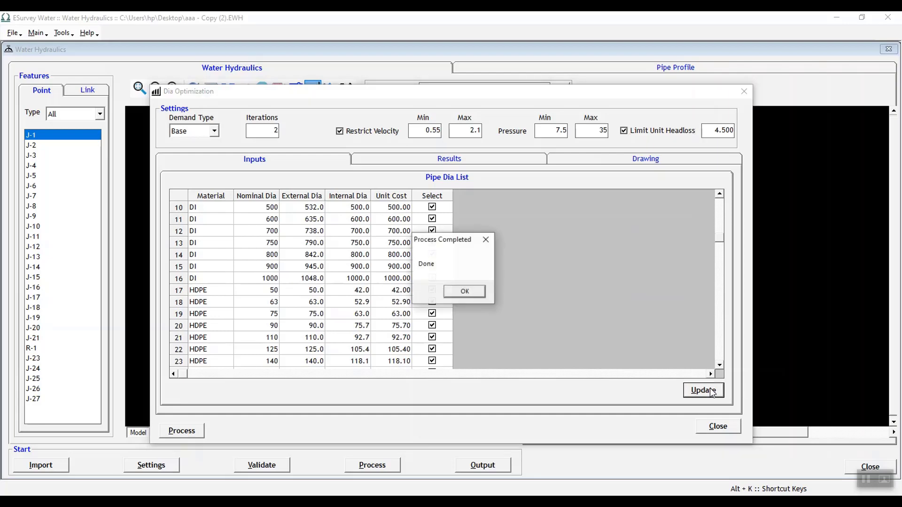
key(Return)
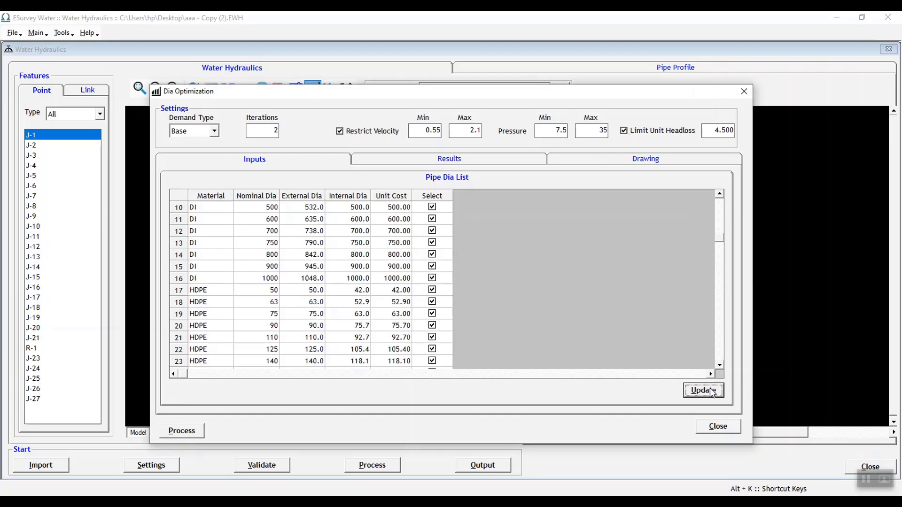
click(181, 429)
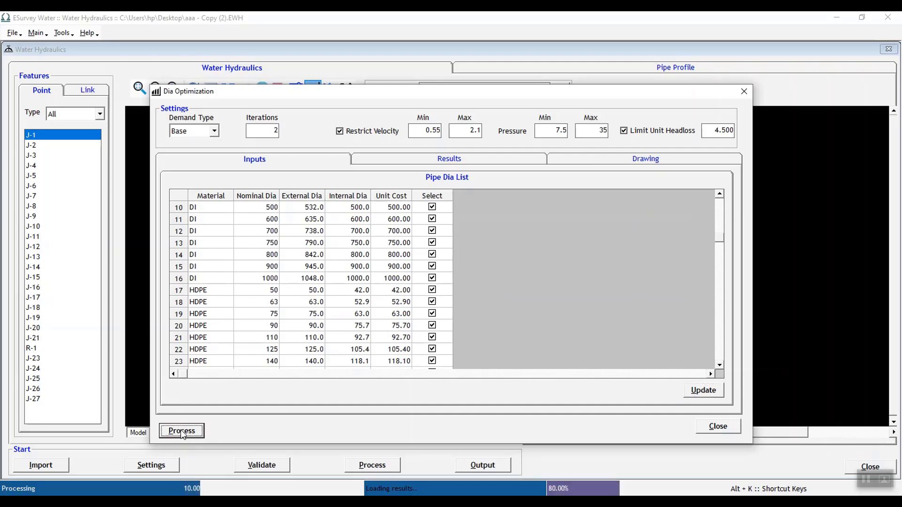
key(Return)
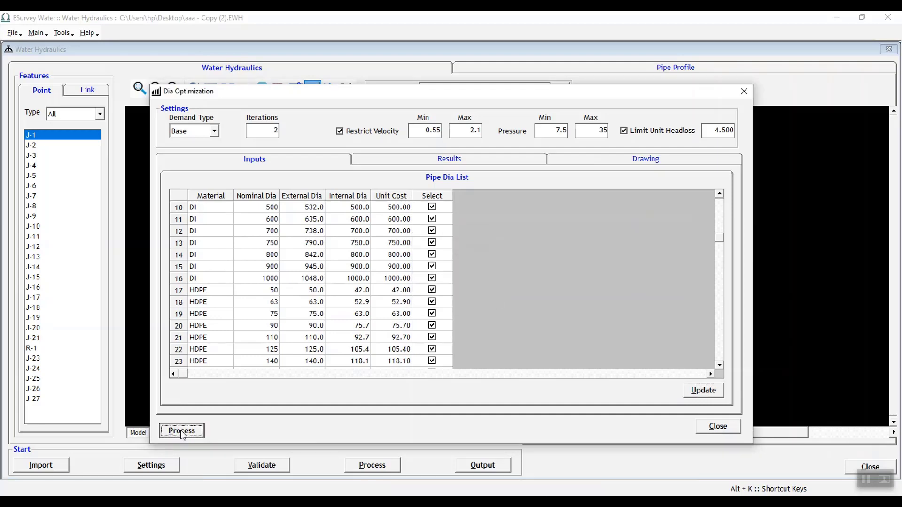
Review the optimization results and apply the optimized diameters to the project.
click(442, 159)
scroll(319, 239, down, 3)
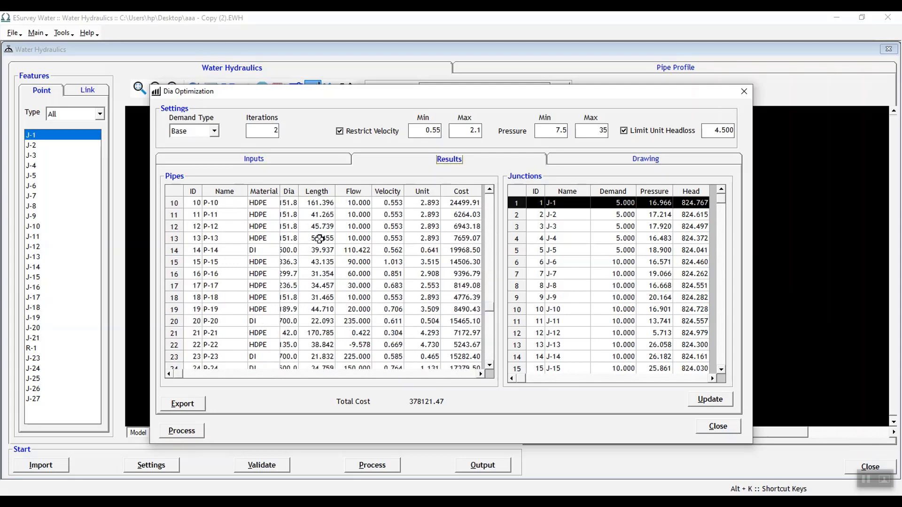
scroll(339, 242, up, 3)
scroll(634, 268, down, 3)
scroll(635, 268, up, 3)
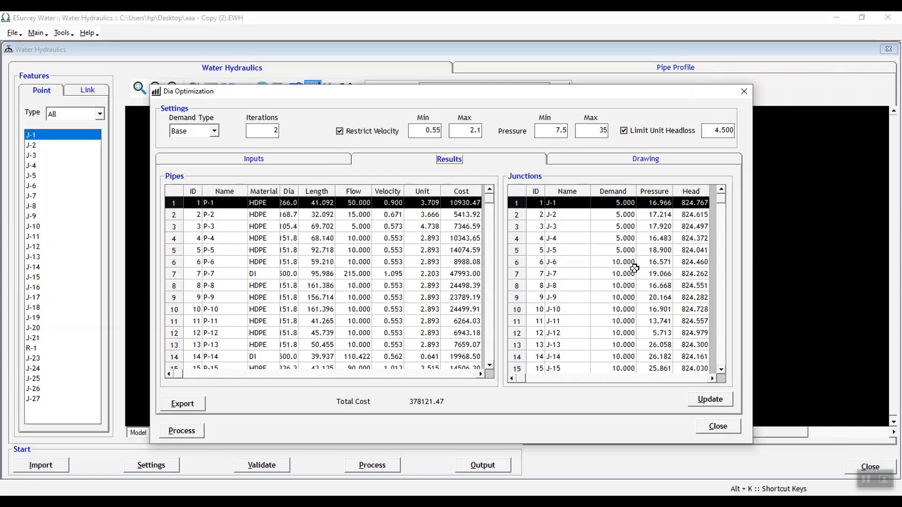
click(711, 399)
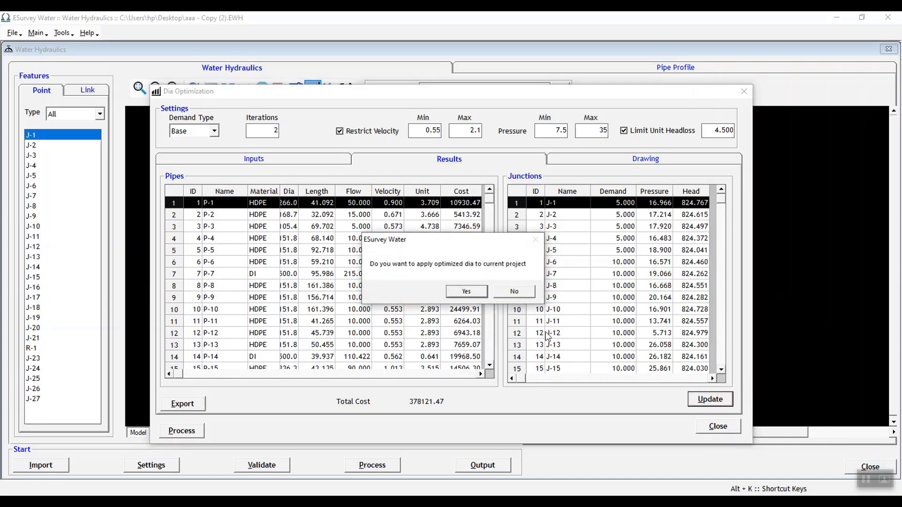
click(467, 291)
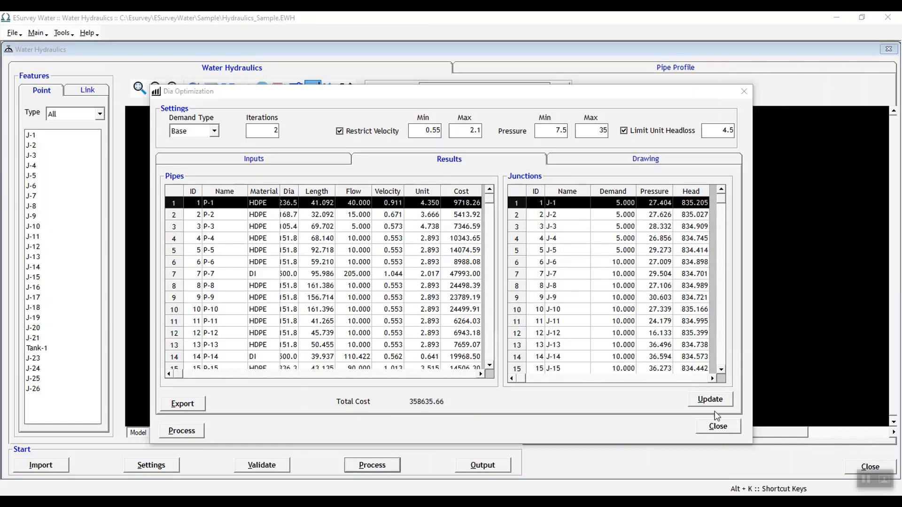
Rerun the network analysis, dismiss the errors and warnings, and reopen Dia Optimization.
click(719, 427)
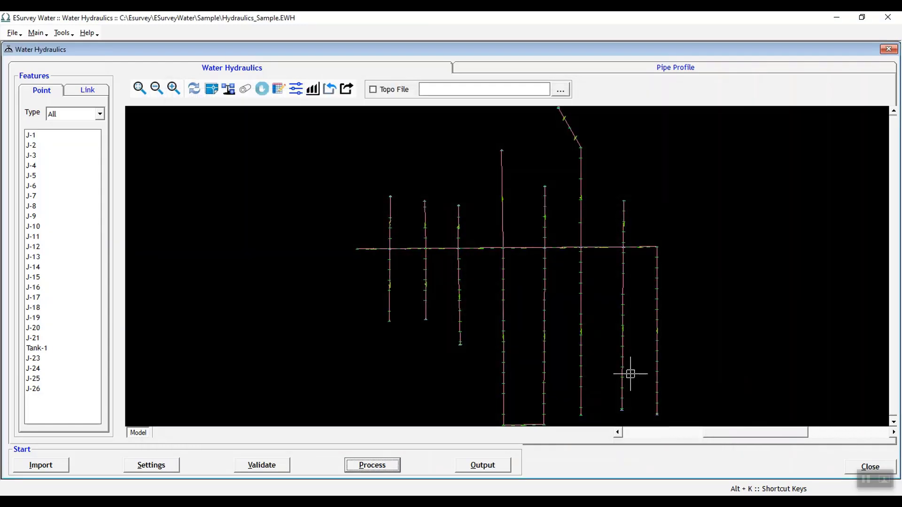
click(378, 468)
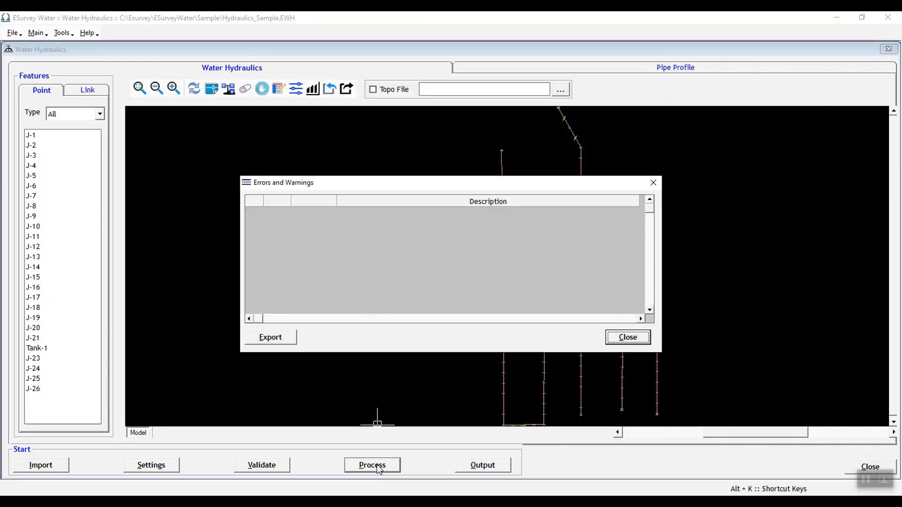
click(636, 338)
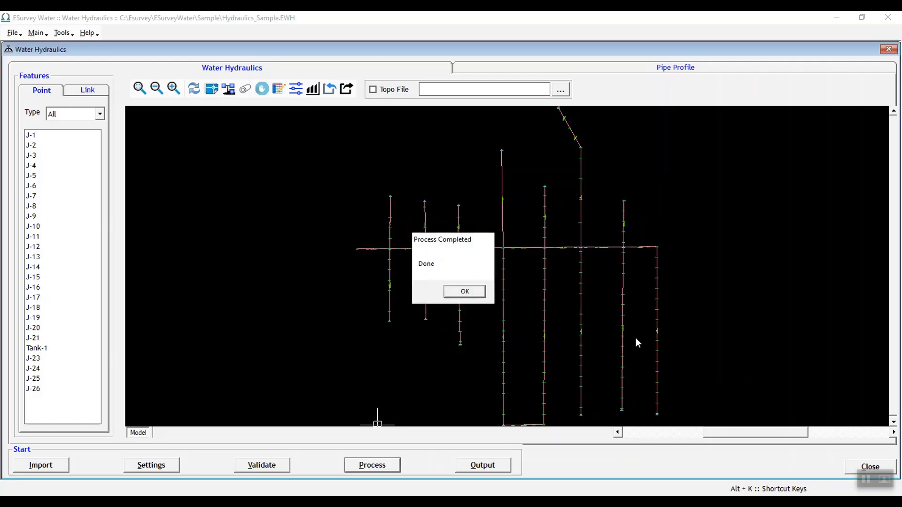
key(Return)
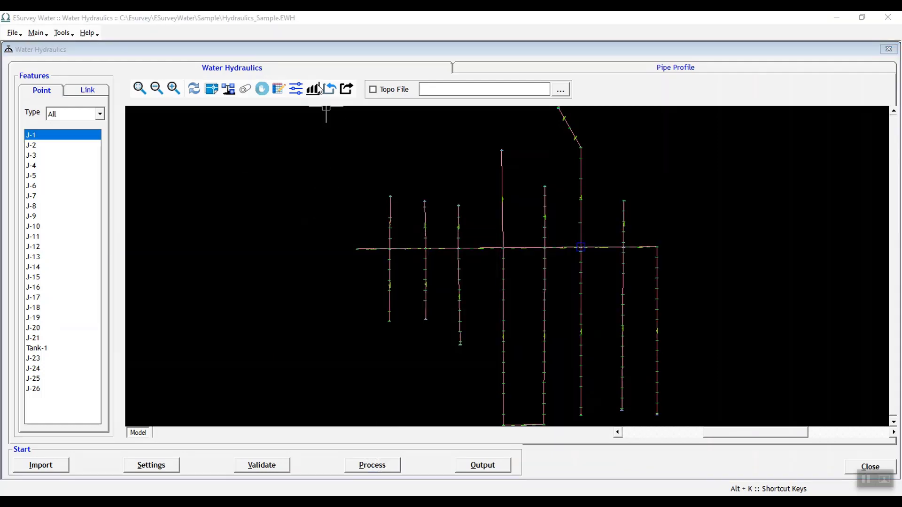
click(313, 88)
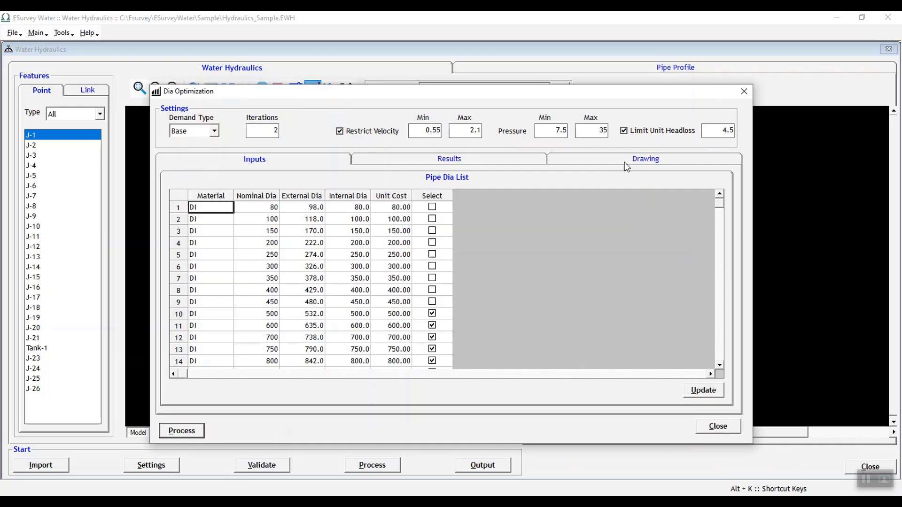
In the Drawing tab, list and display pipes with unit headloss below 2 (P-14, P-20, P-23, P-24).
click(635, 163)
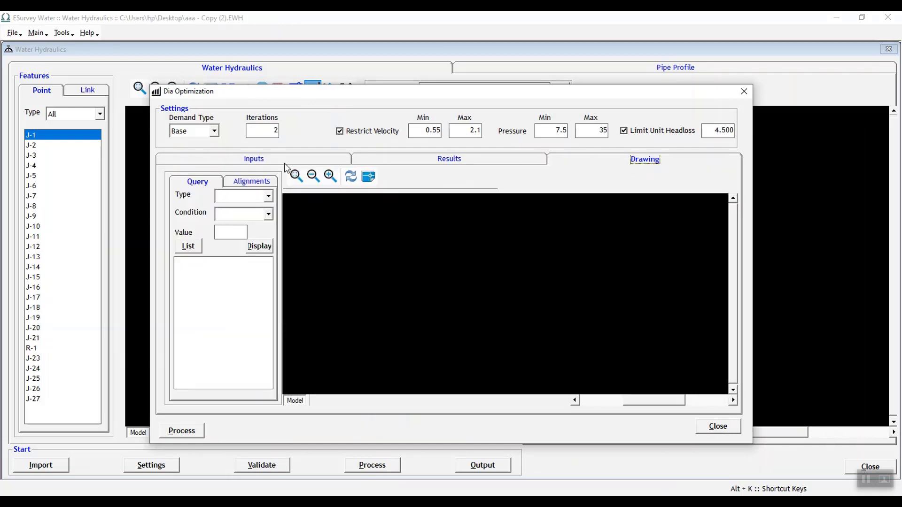
click(205, 183)
click(252, 195)
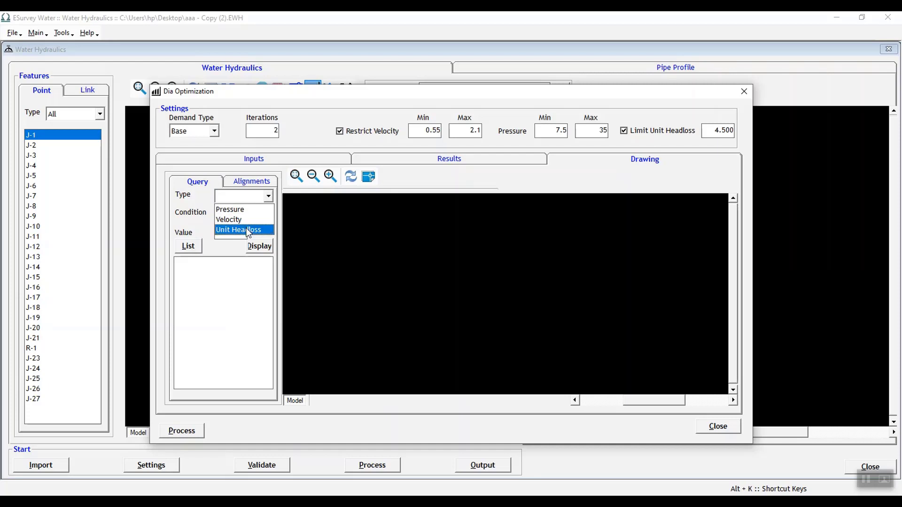
click(247, 227)
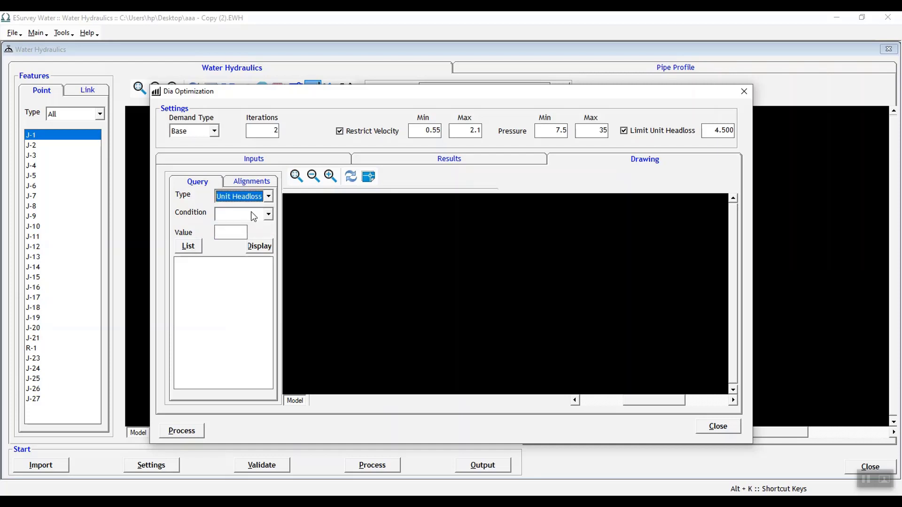
click(252, 217)
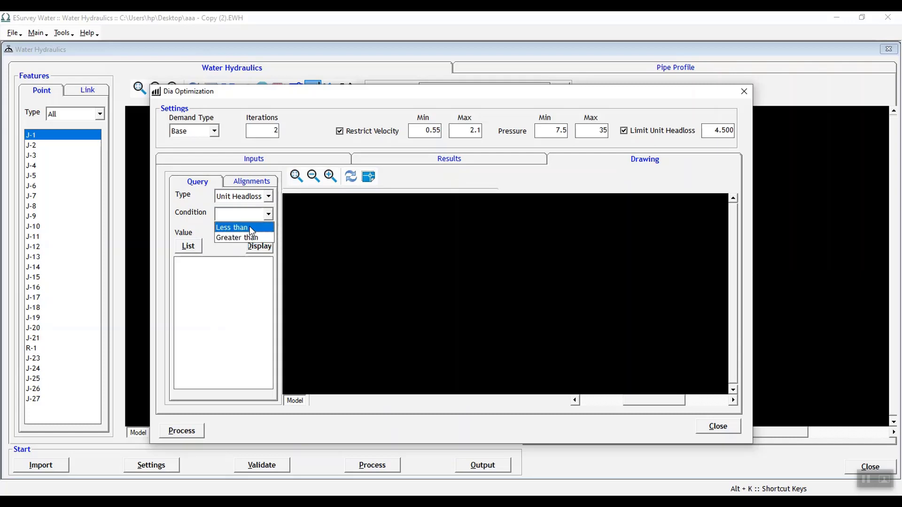
click(252, 228)
click(238, 230)
text(2)
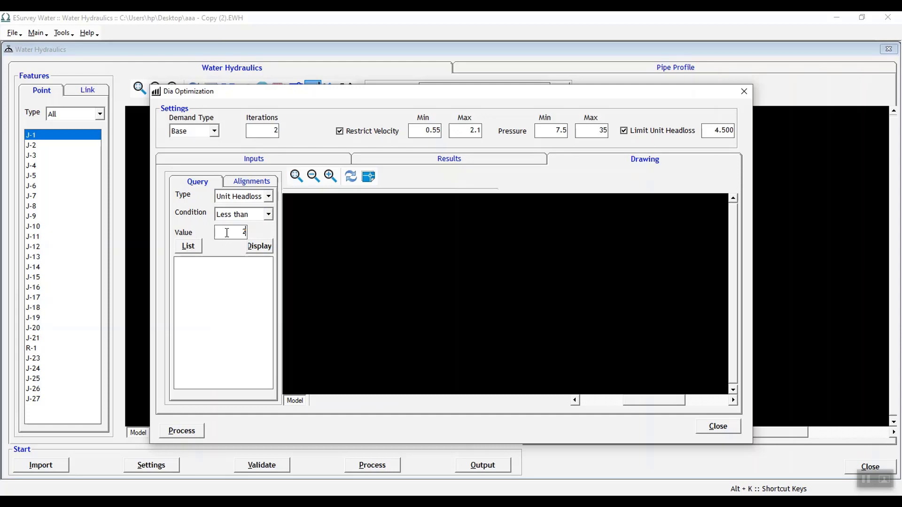
click(189, 249)
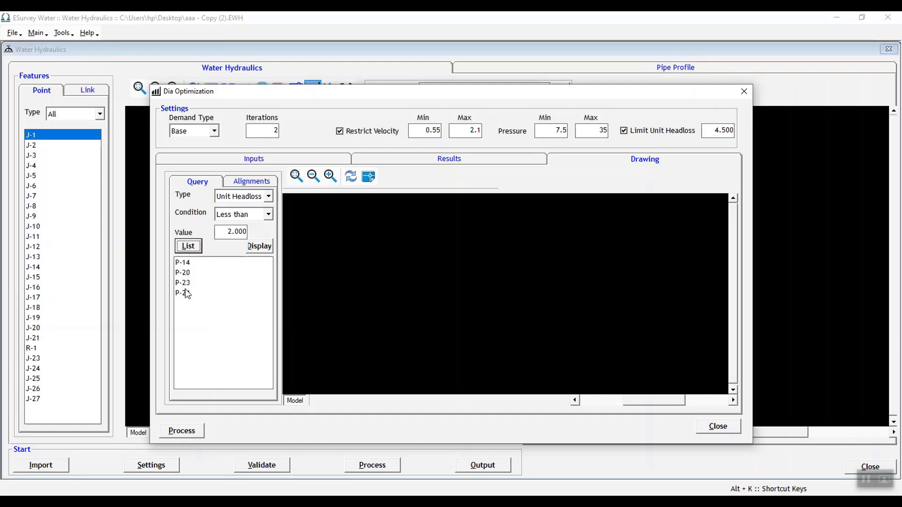
click(255, 249)
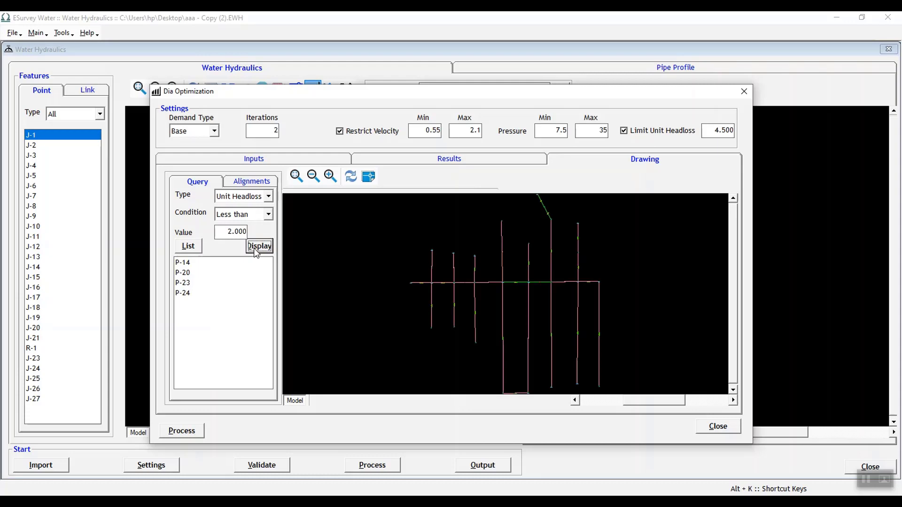
scroll(484, 257, up, 1)
scroll(508, 217, up, 1)
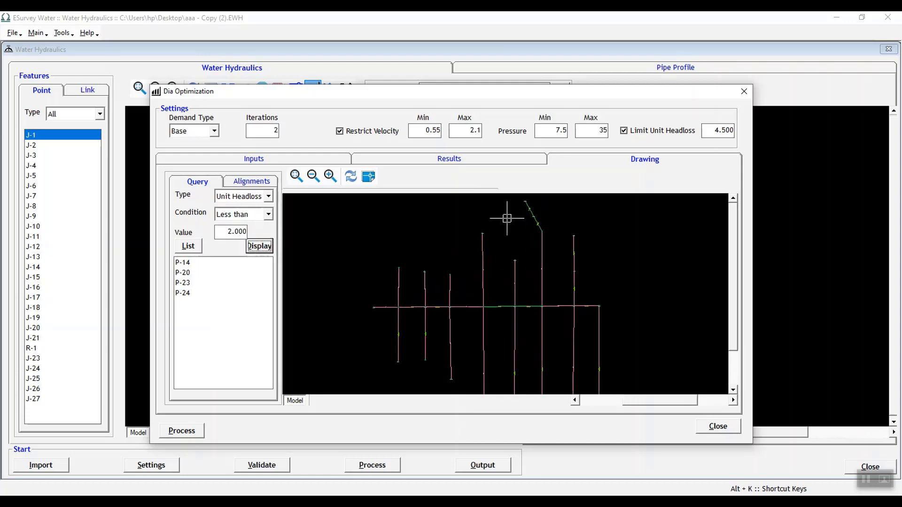
scroll(507, 216, up, 2)
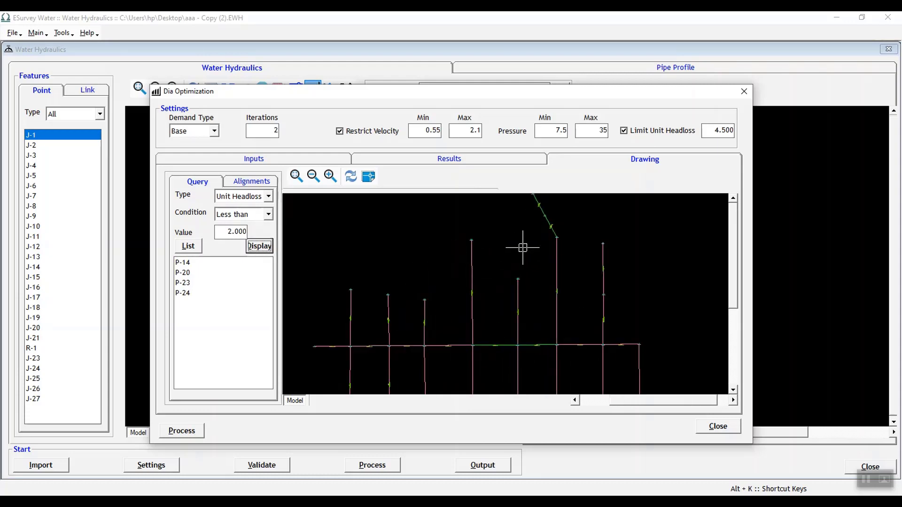
scroll(522, 246, down, 1)
scroll(522, 246, down, 1)
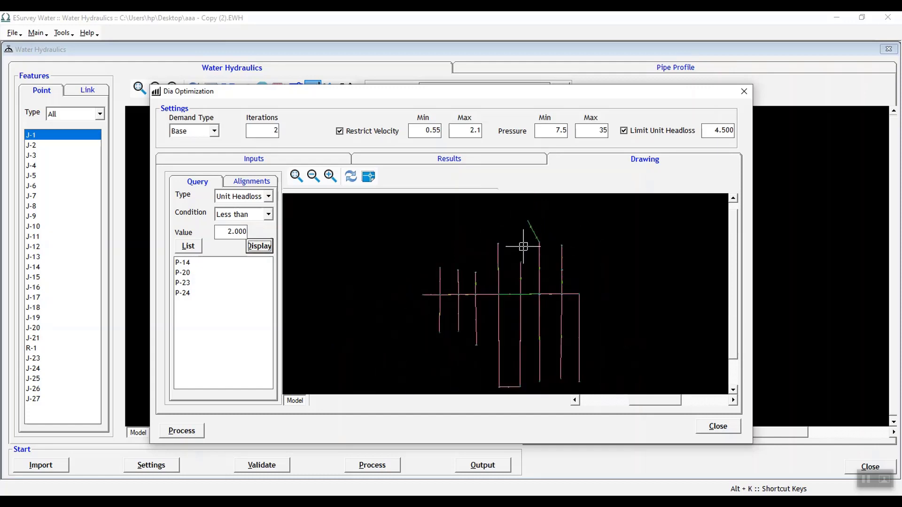
scroll(522, 246, down, 1)
List and highlight pipes with velocity below 2, then switch the query type to Pressure.
click(241, 197)
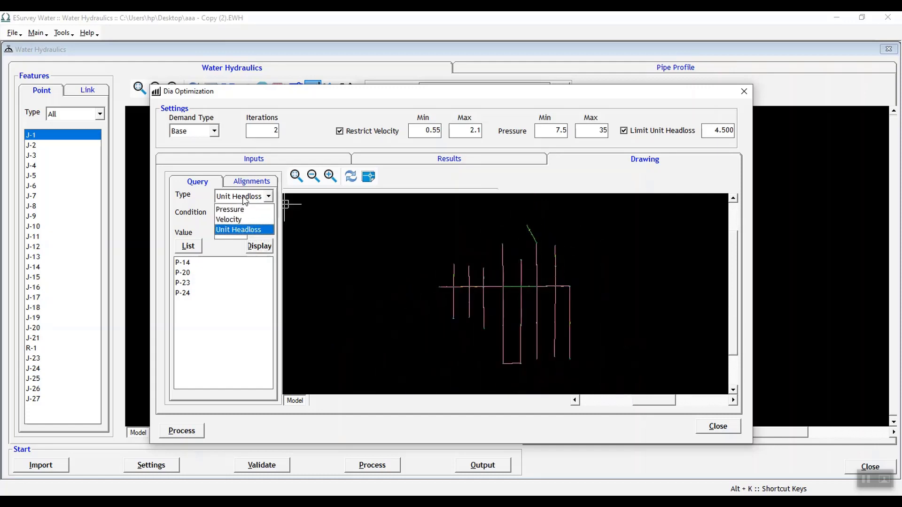
click(242, 219)
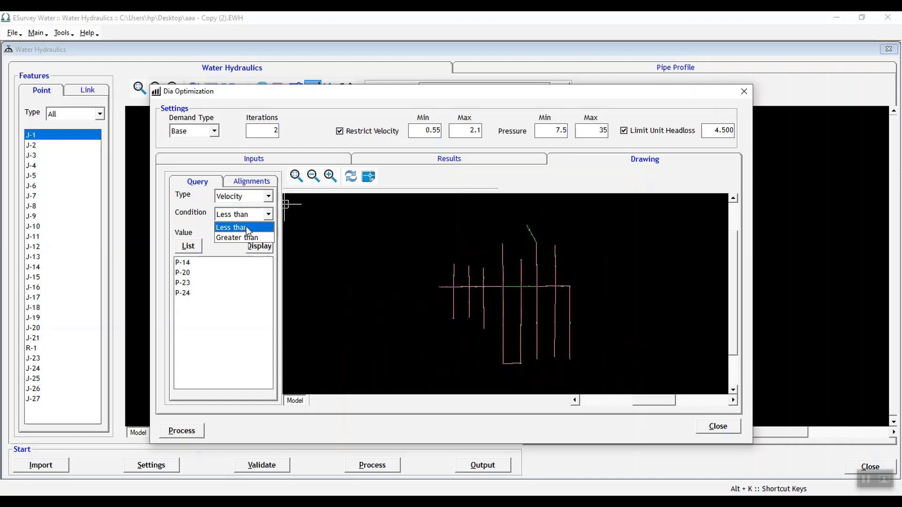
click(248, 224)
drag(228, 232, 254, 234)
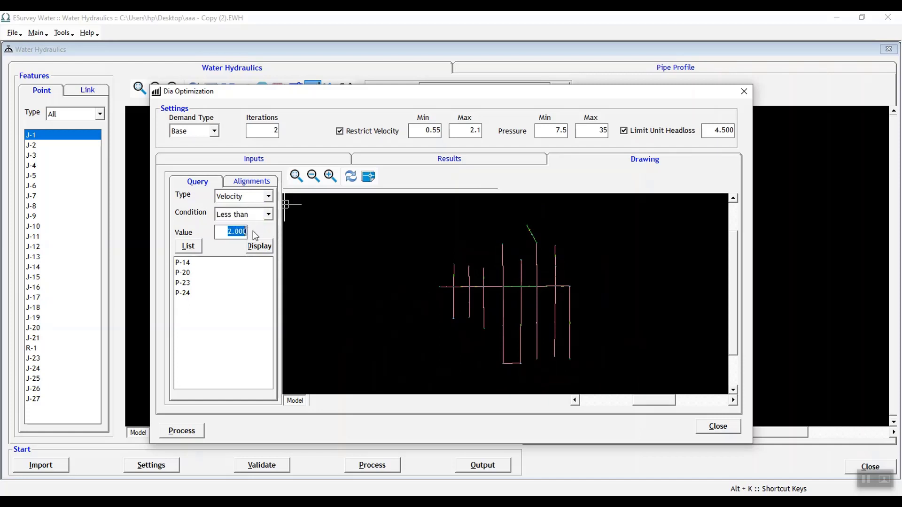
click(191, 247)
scroll(217, 278, down, 3)
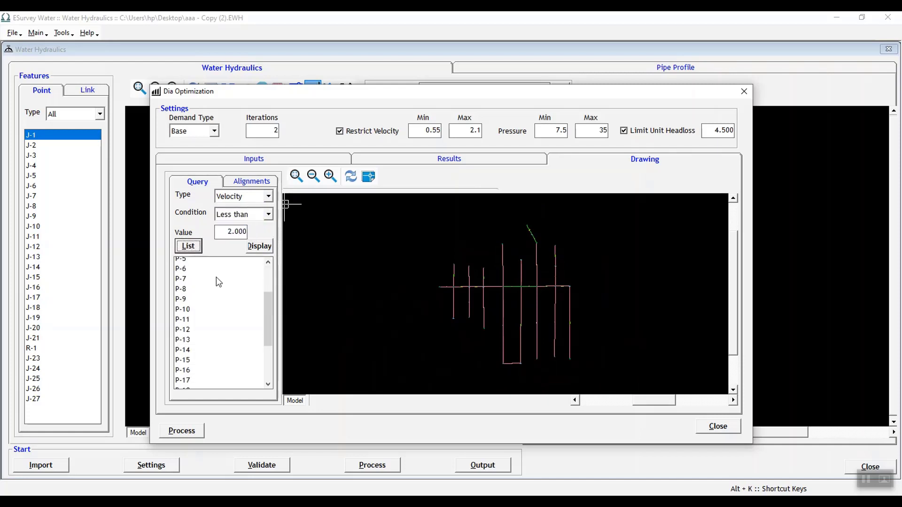
scroll(217, 277, up, 3)
scroll(216, 277, up, 1)
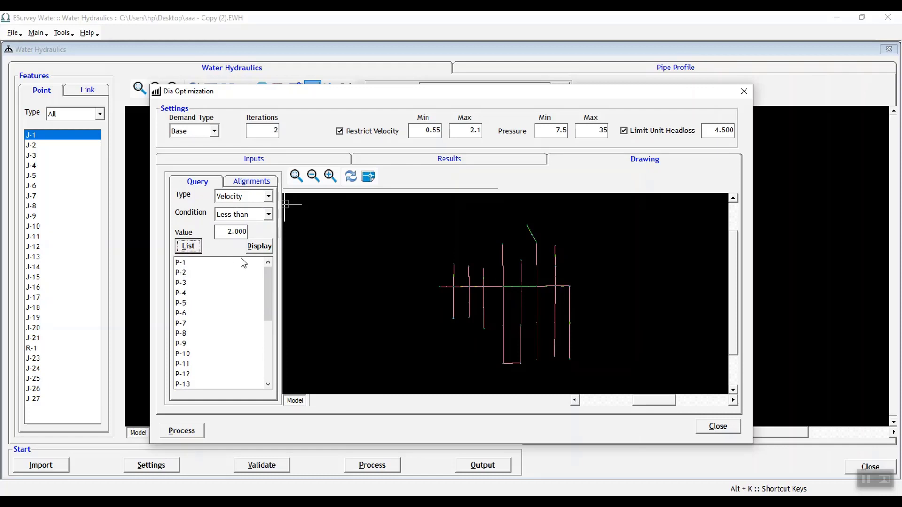
click(258, 246)
scroll(491, 280, up, 2)
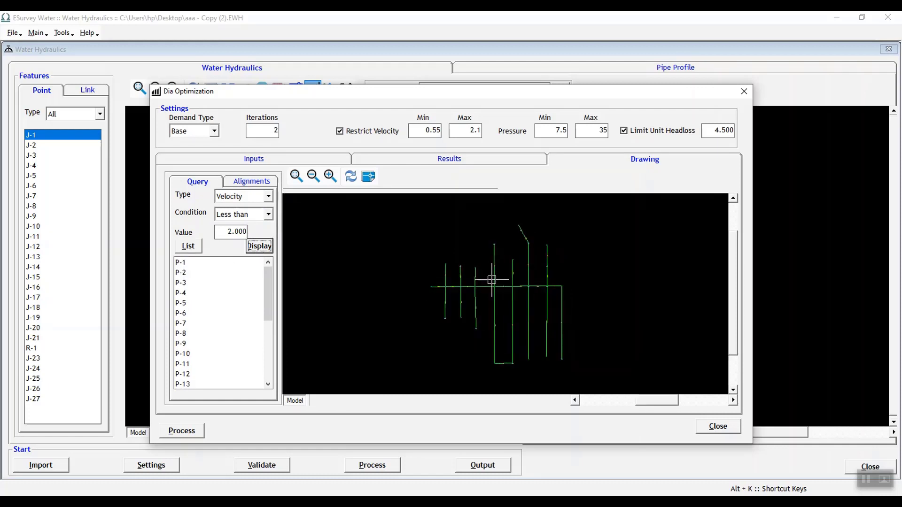
scroll(491, 280, up, 1)
click(268, 197)
click(230, 210)
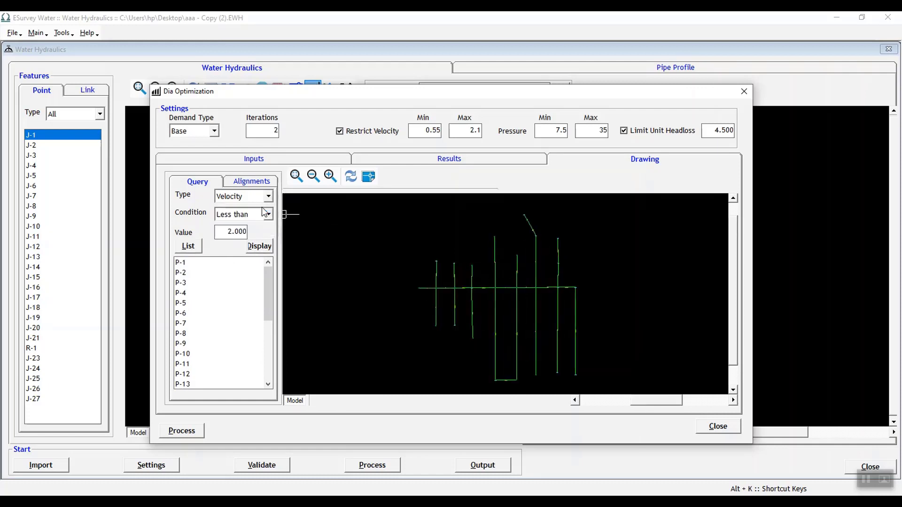
List and display nodes with pressure below 10 (J-12, R-1, J-23, J-26, J-27).
click(246, 215)
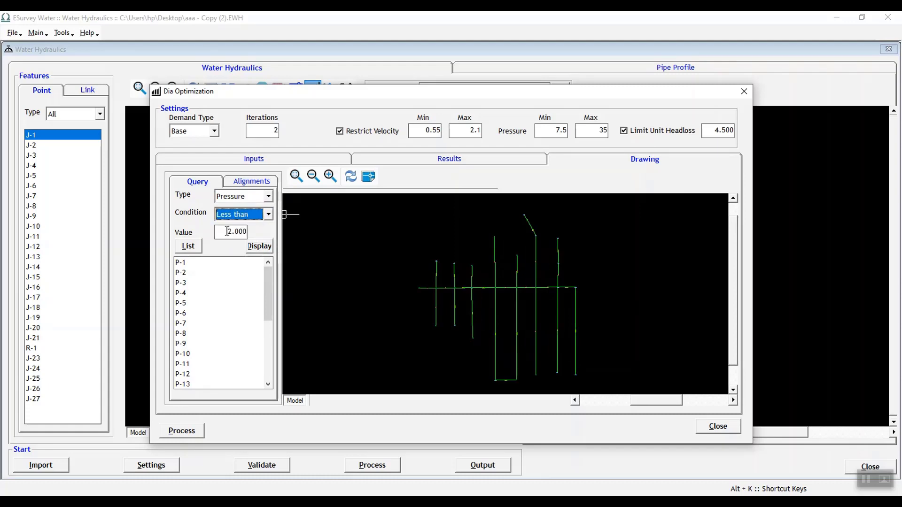
double_click(227, 231)
text(10)
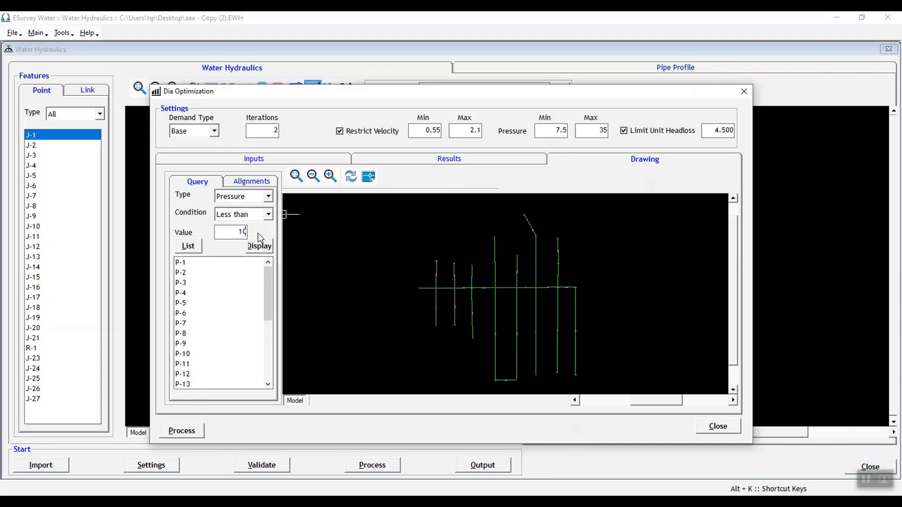
click(200, 246)
click(258, 248)
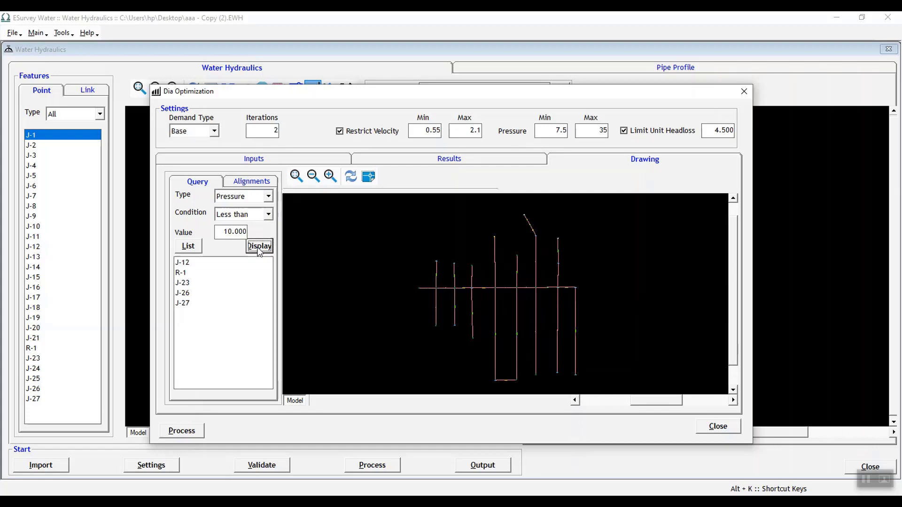
scroll(489, 280, up, 1)
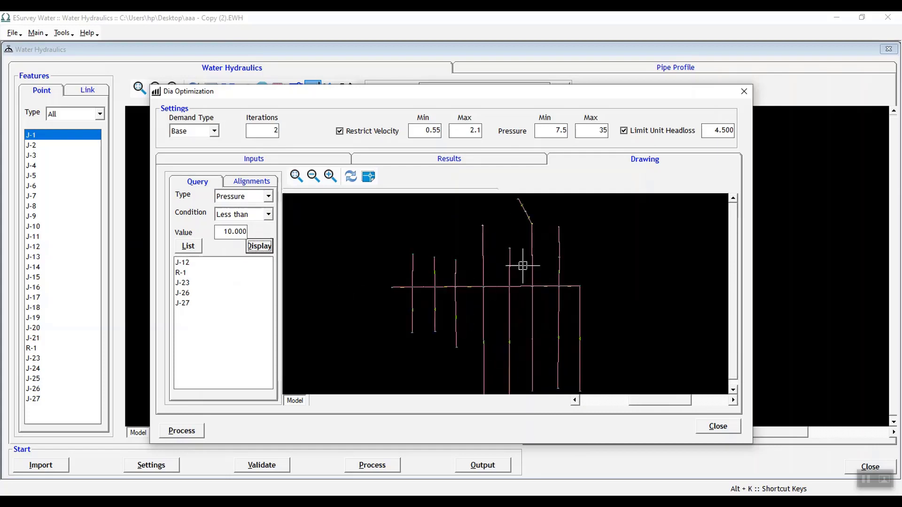